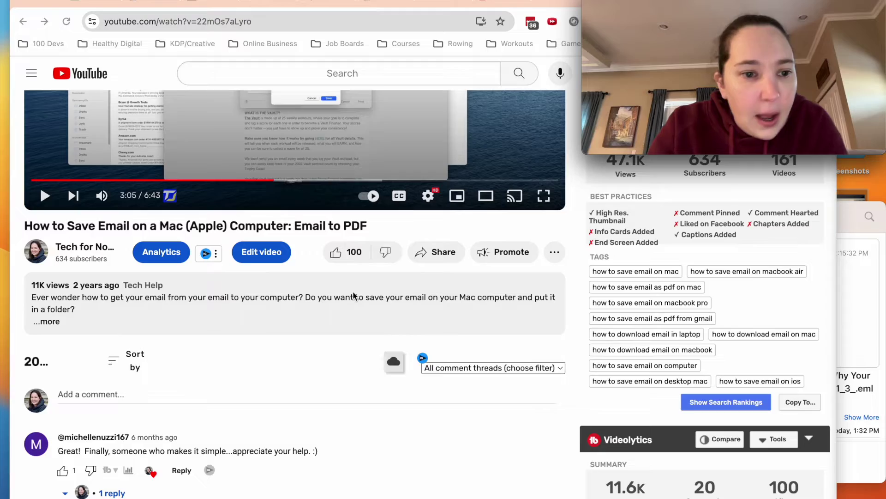
Step: Scroll to the YouTube comments and highlight the viewer's question about saving a whole Gmail folder
scroll(352, 293, down, 10)
scroll(353, 295, down, 3)
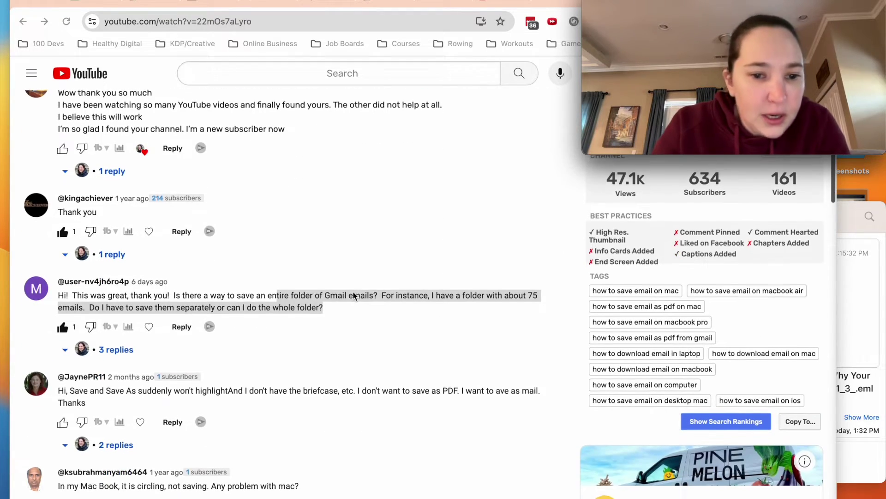
click(229, 294)
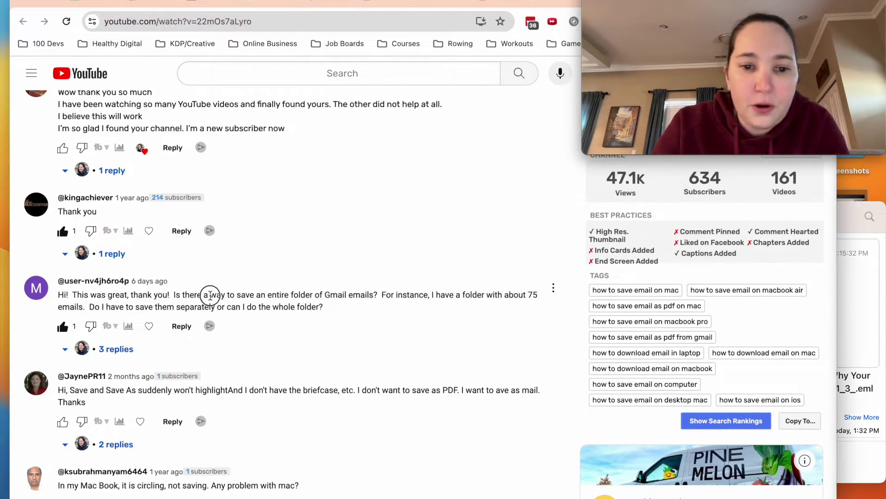
drag(210, 294, 378, 294)
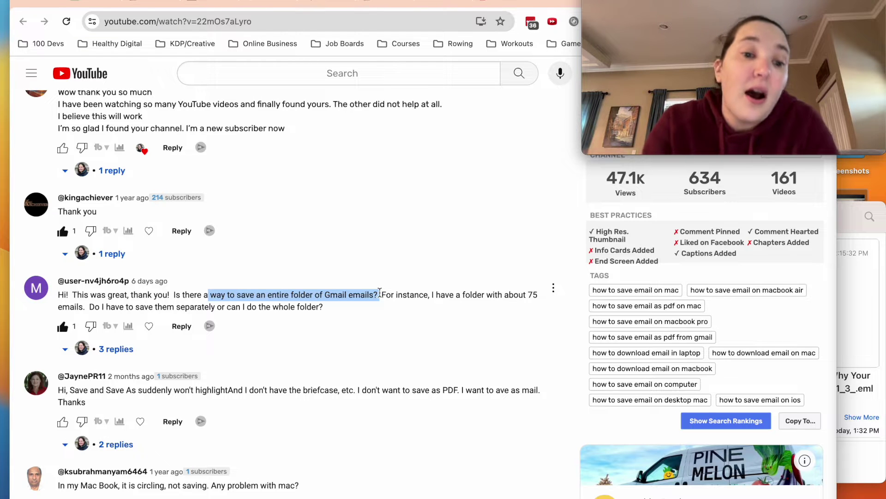
scroll(325, 285, down, 3)
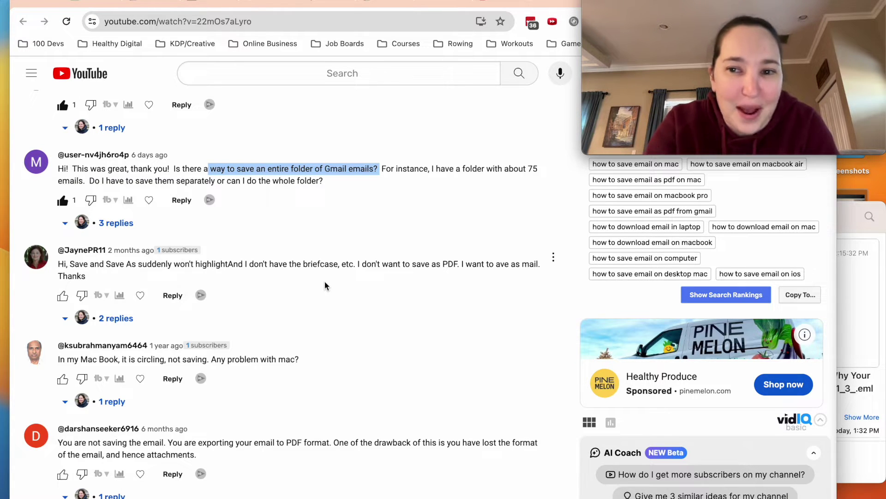
scroll(324, 281, up, 20)
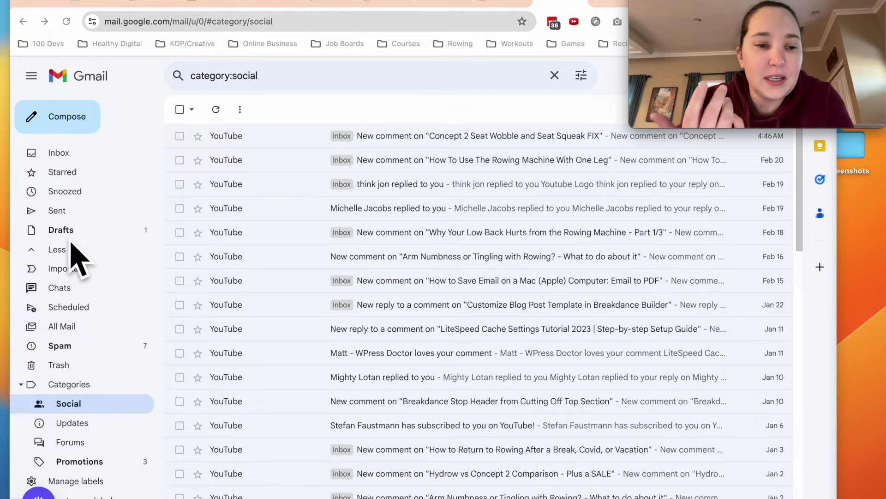
click(185, 21)
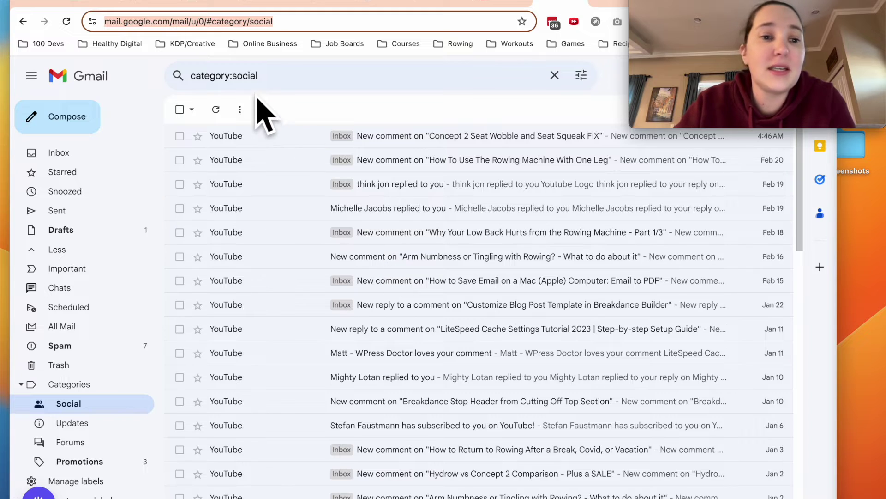
click(150, 124)
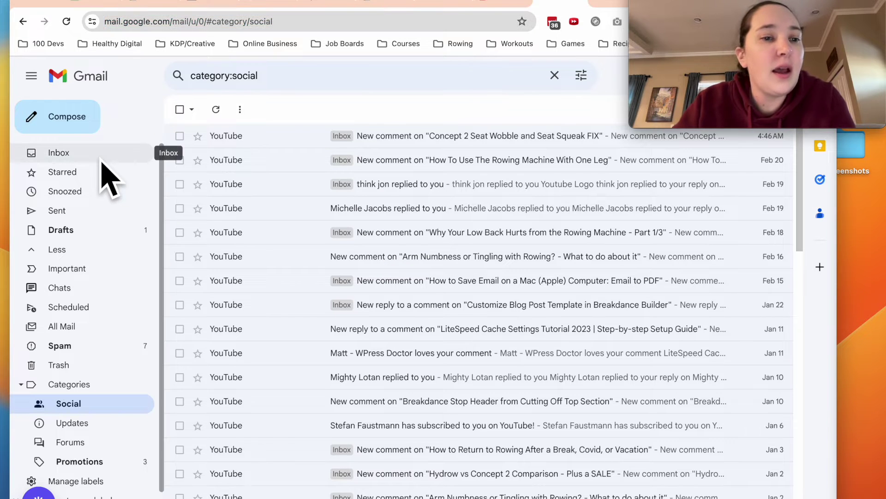
scroll(67, 360, down, 1)
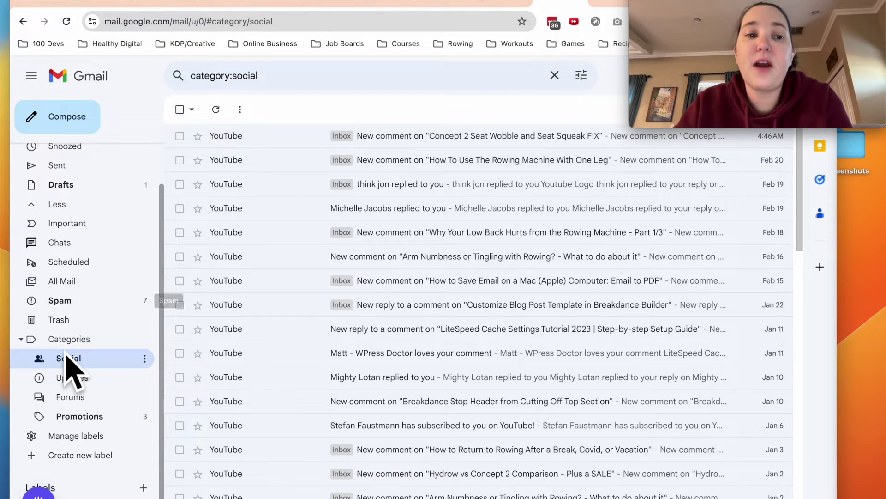
click(179, 110)
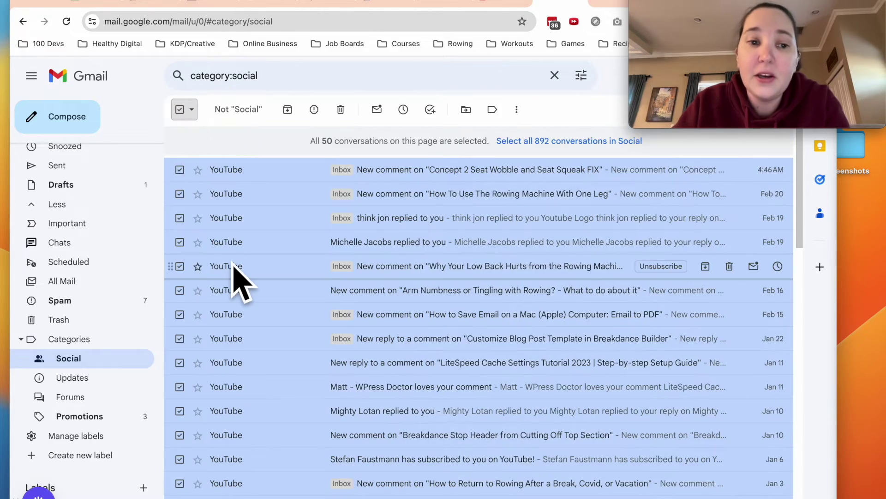
scroll(233, 277, down, 20)
scroll(233, 266, up, 20)
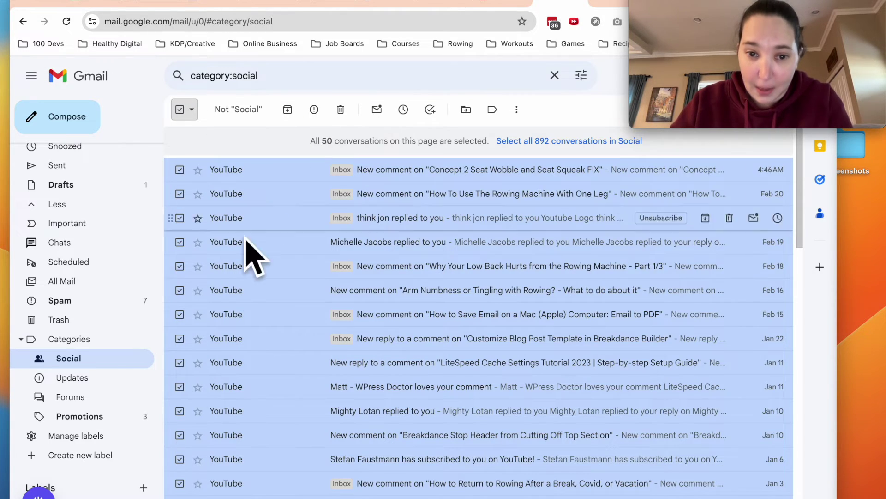
scroll(248, 314, down, 15)
scroll(259, 295, up, 15)
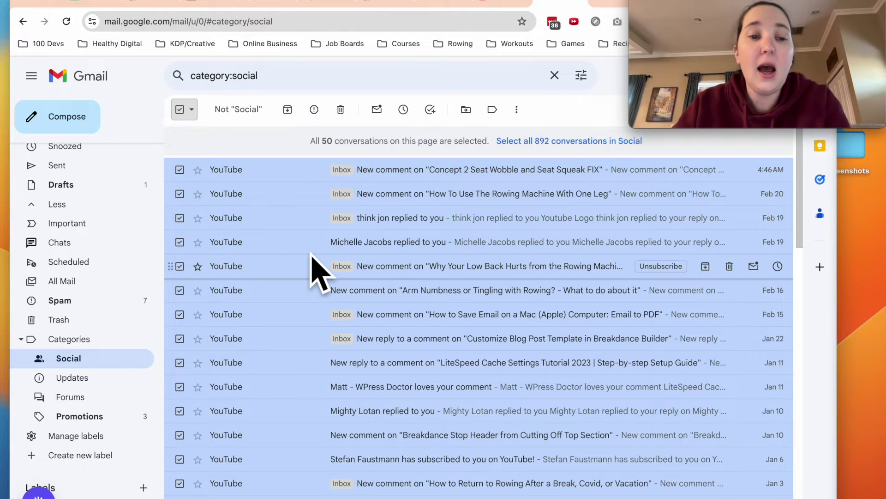
click(179, 110)
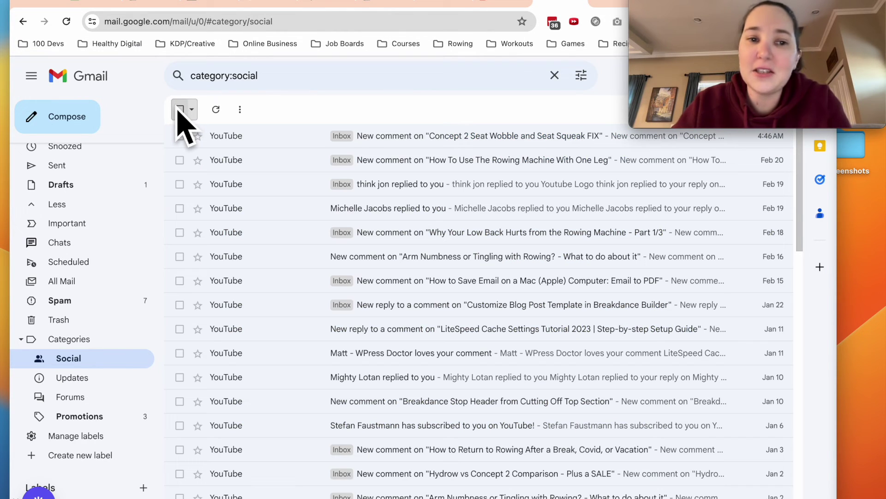
Step: Select the five newest Social emails, from Concept 2 Seat Wobble to Low Back Hurts, and forward them as attachments
click(179, 136)
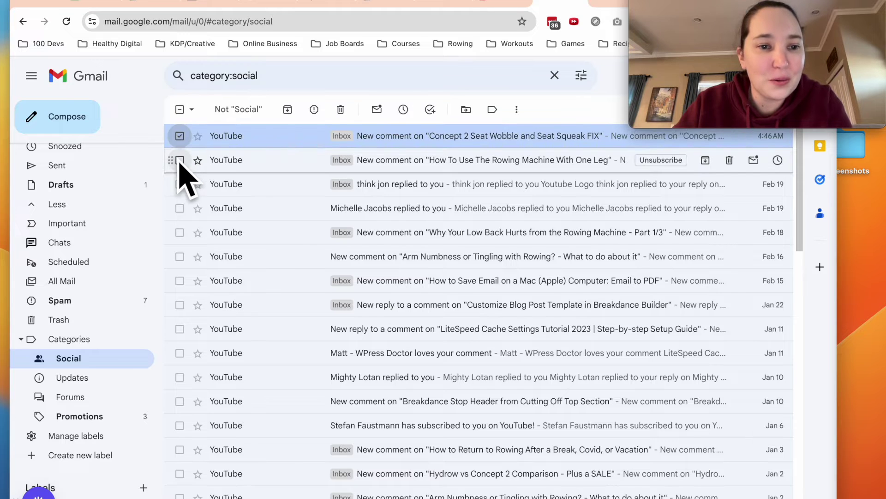
click(180, 160)
click(180, 184)
click(180, 208)
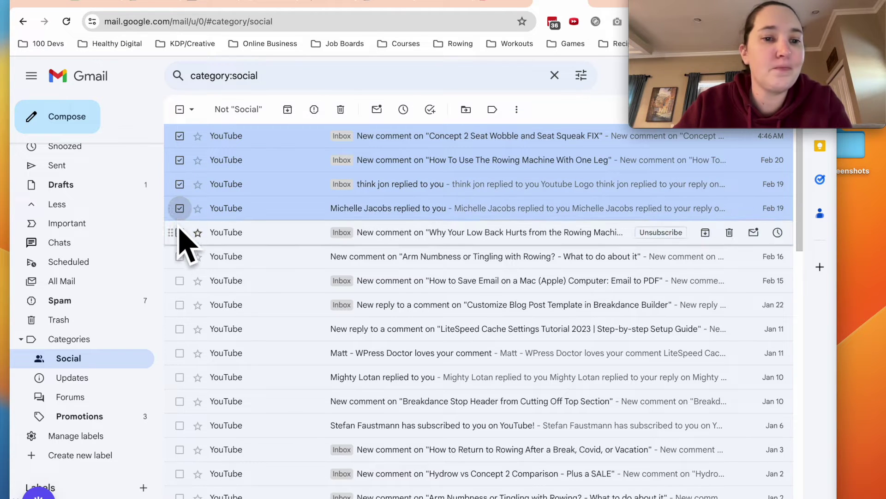
click(179, 232)
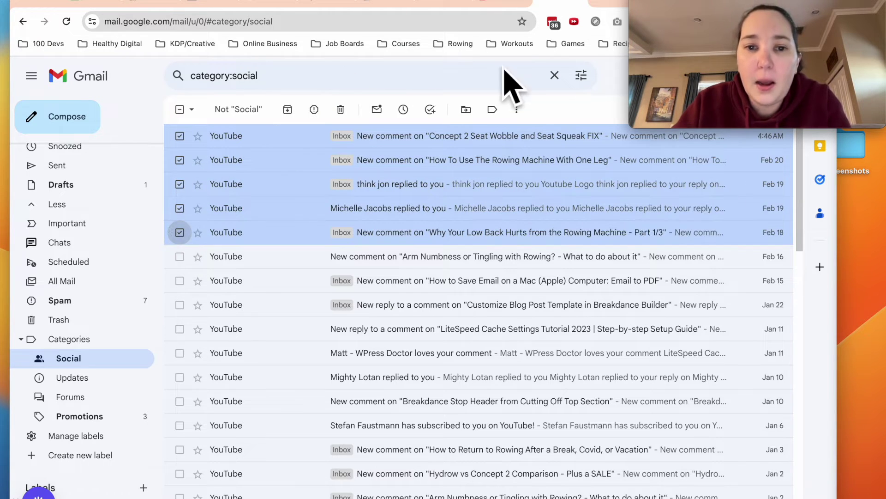
click(518, 111)
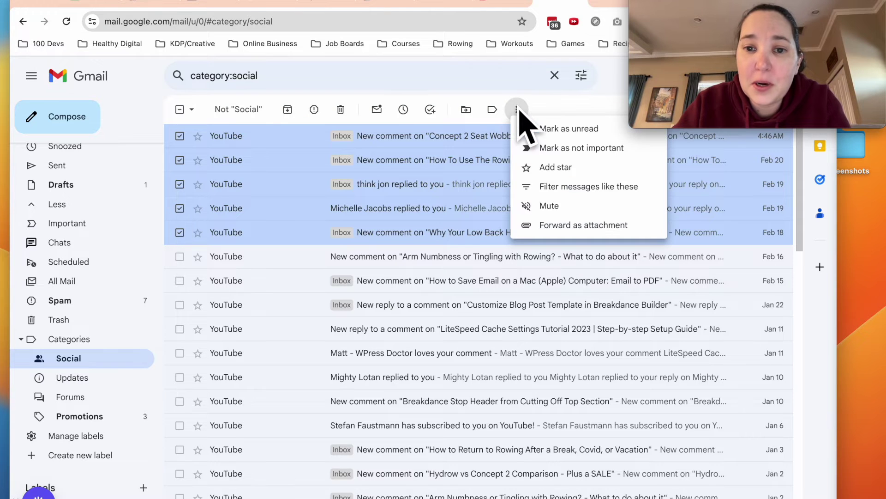
click(575, 225)
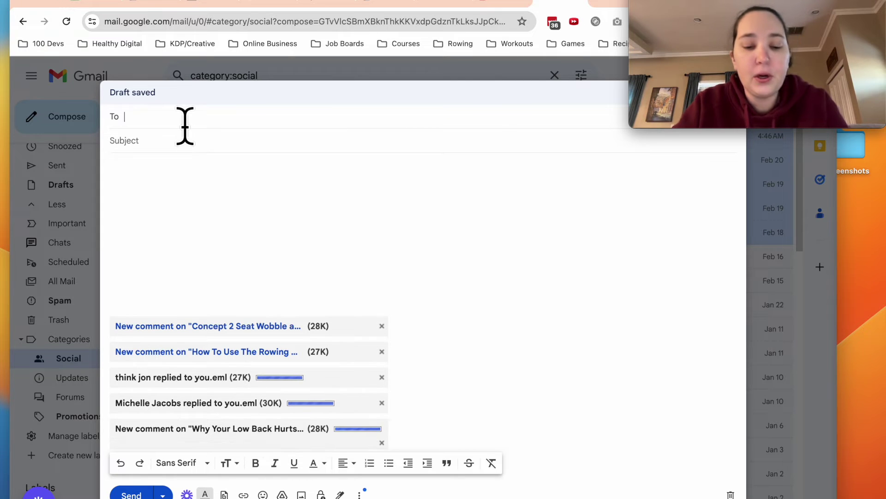
Step: Address the message to the suggested contact, add the subject 'this is a test number 2', and send it
text(dctocali)
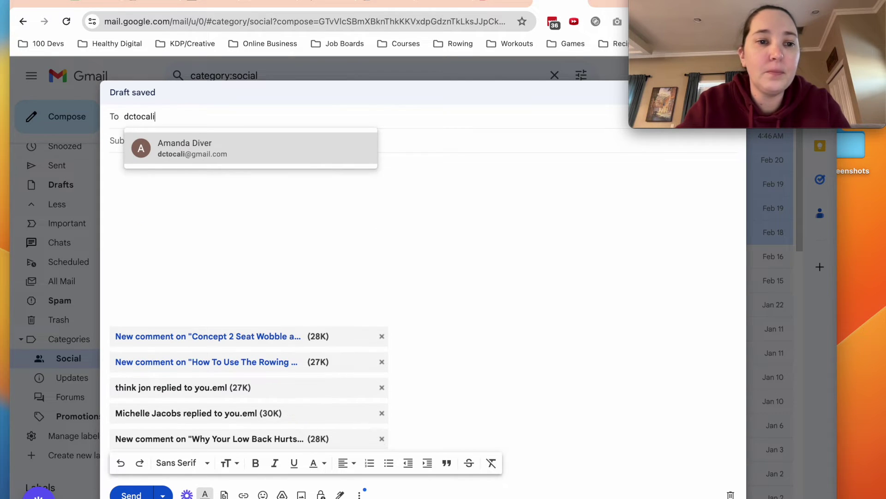
click(202, 148)
key(Tab)
text(this)
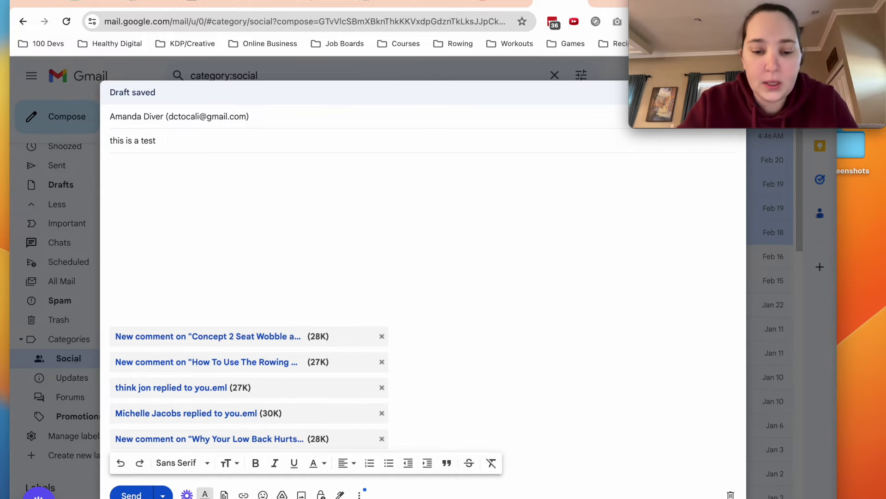
text(2)
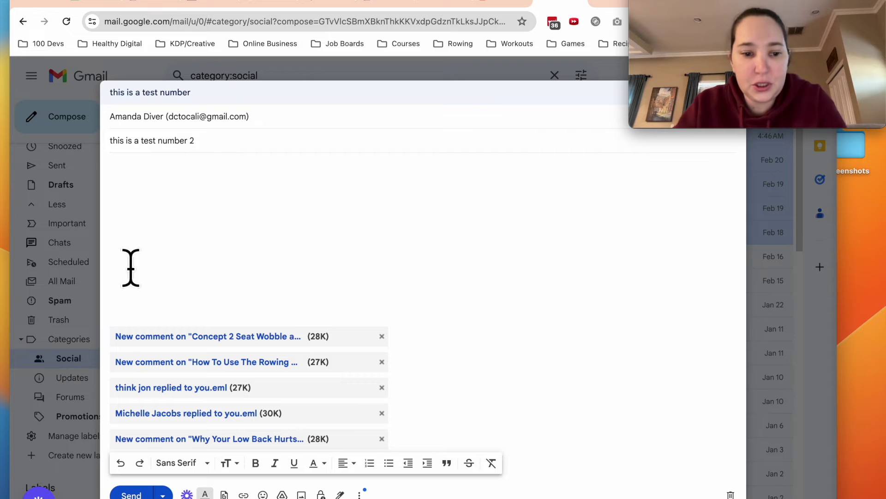
click(131, 494)
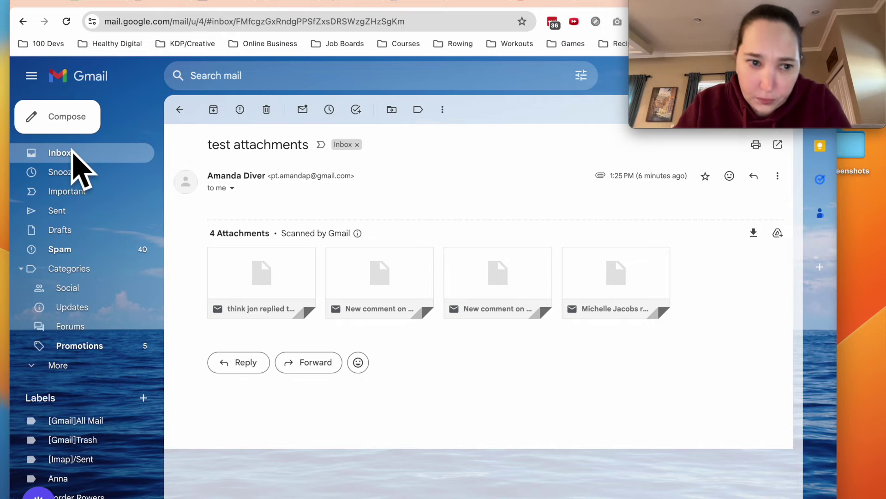
Step: Open the 'this is a test number 2' email, then download and open its first .eml attachment to check it
click(68, 156)
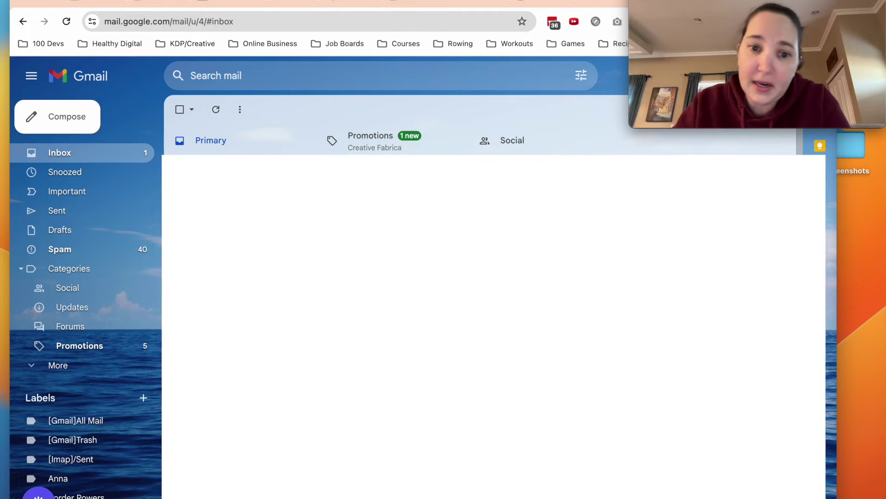
click(256, 171)
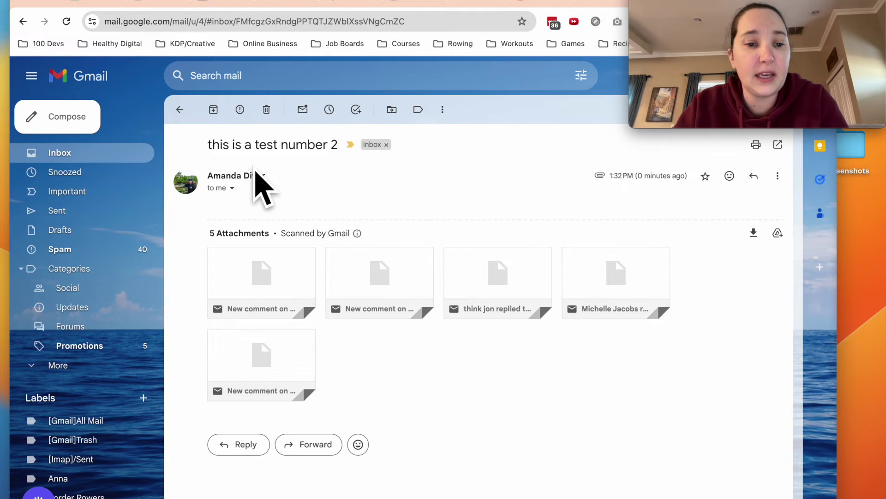
mouse_move(589, 288)
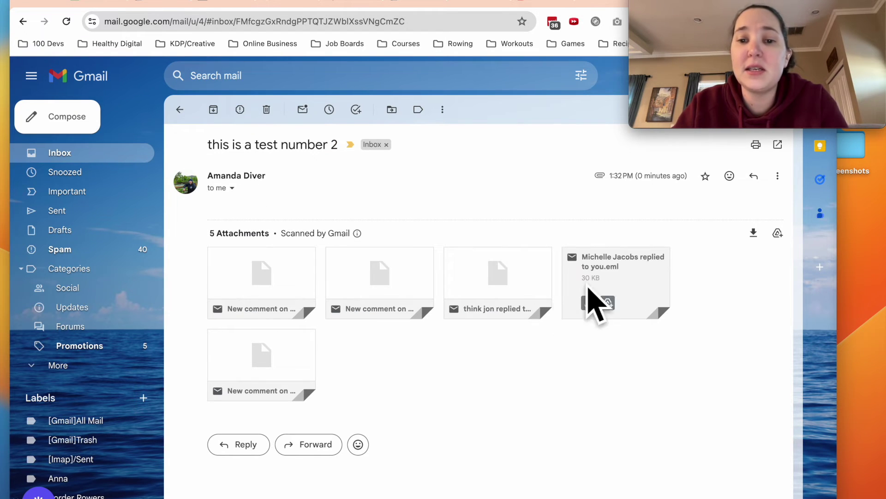
mouse_move(264, 311)
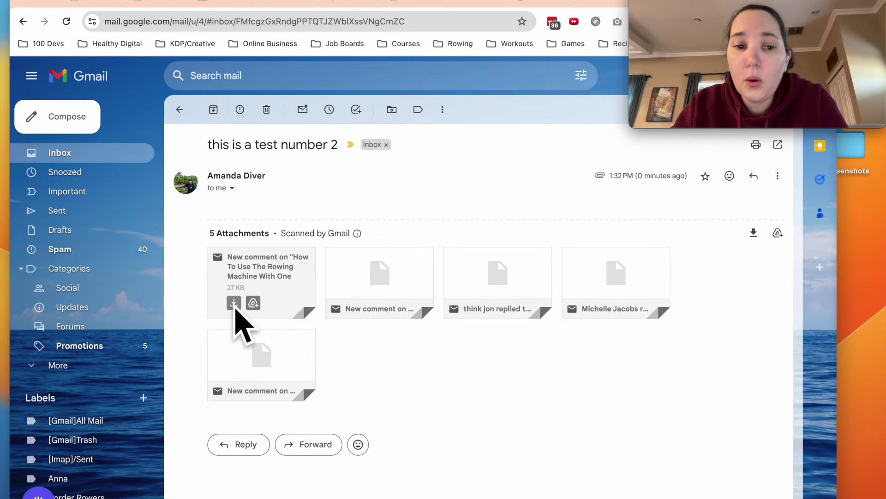
click(234, 304)
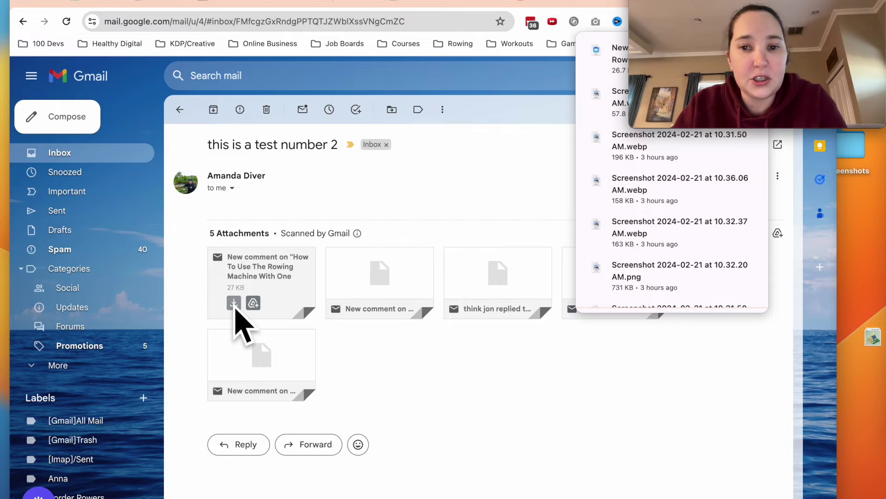
click(601, 55)
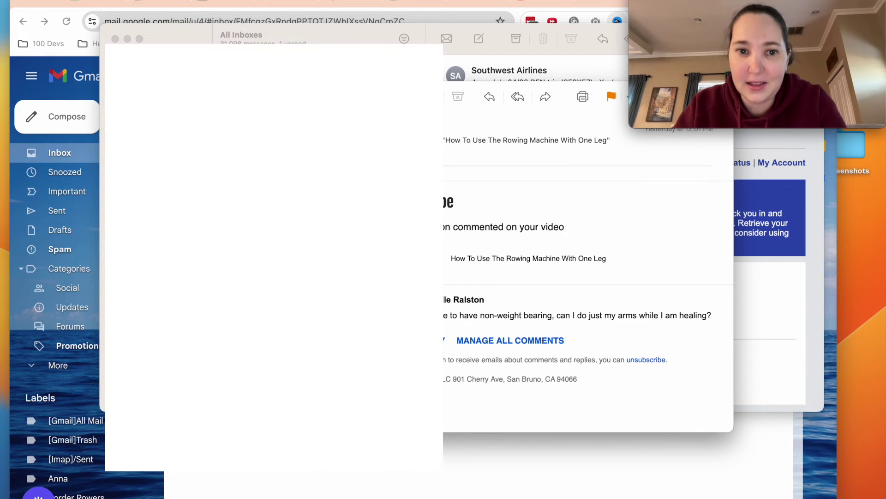
click(115, 39)
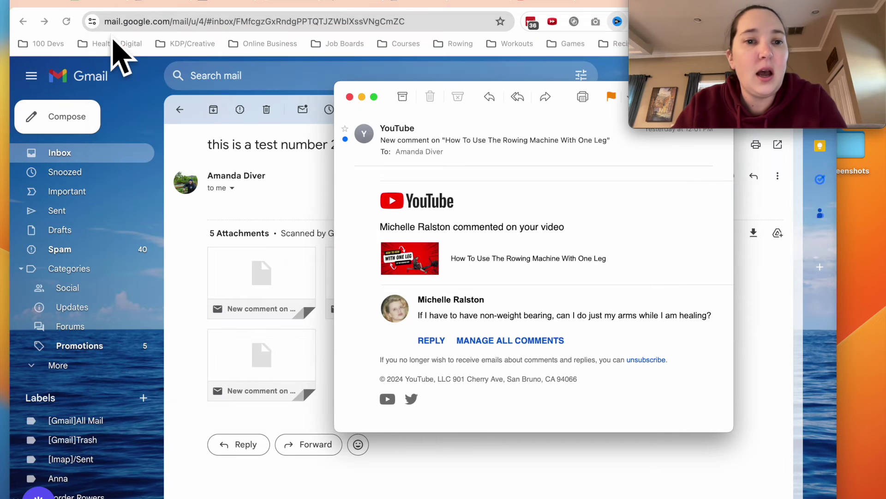
Step: Close the opened comment email and download all five attachments together
click(349, 97)
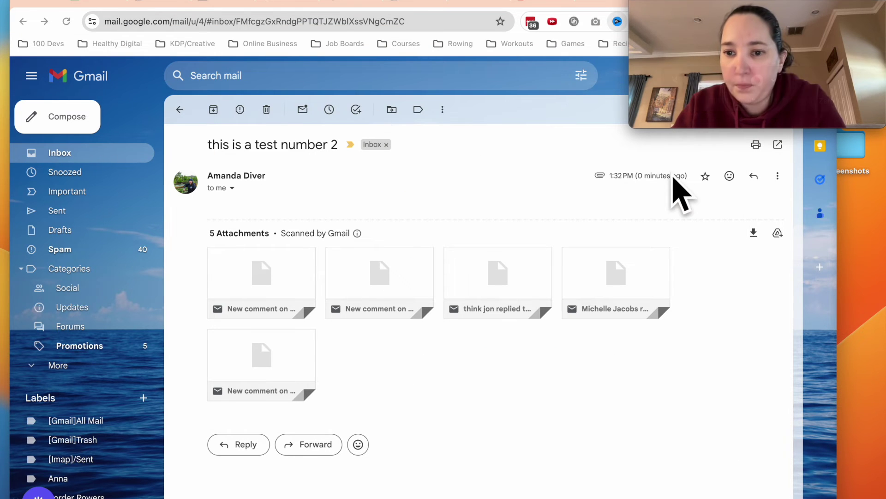
mouse_move(709, 16)
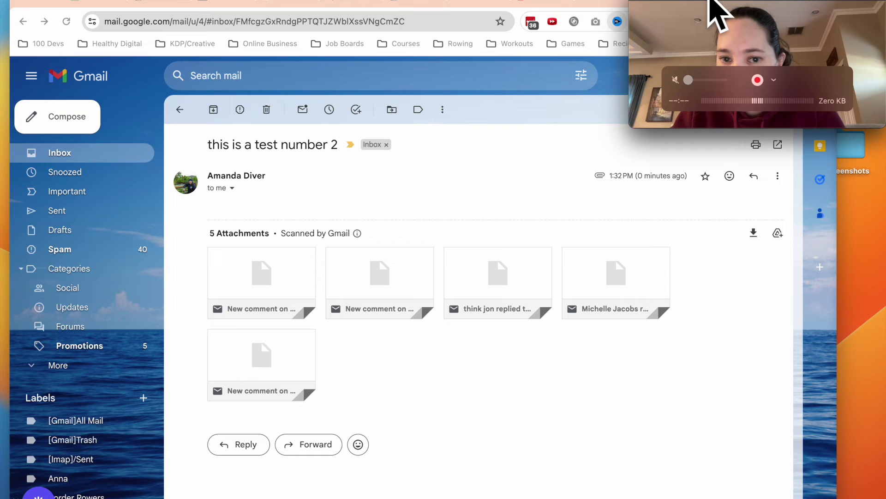
click(756, 232)
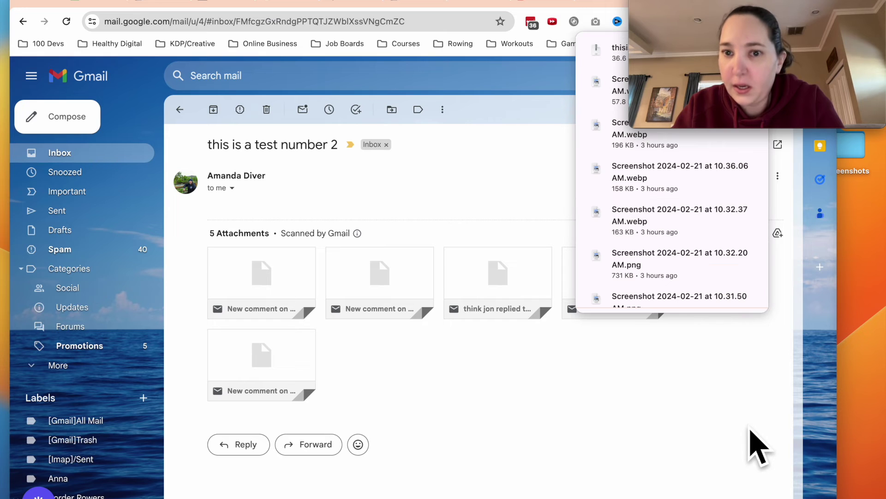
Step: Reveal the thisisatestnumber2 folder in Finder, open the first .eml file in Mail, then close it
click(621, 52)
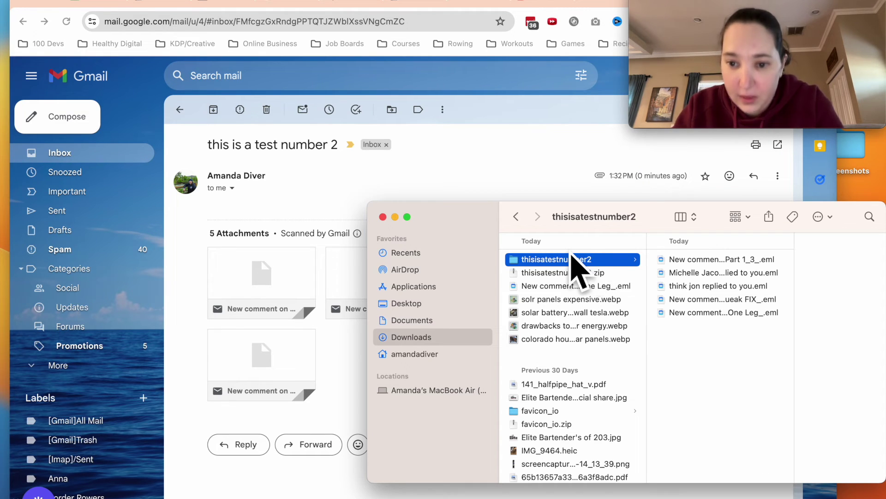
click(720, 259)
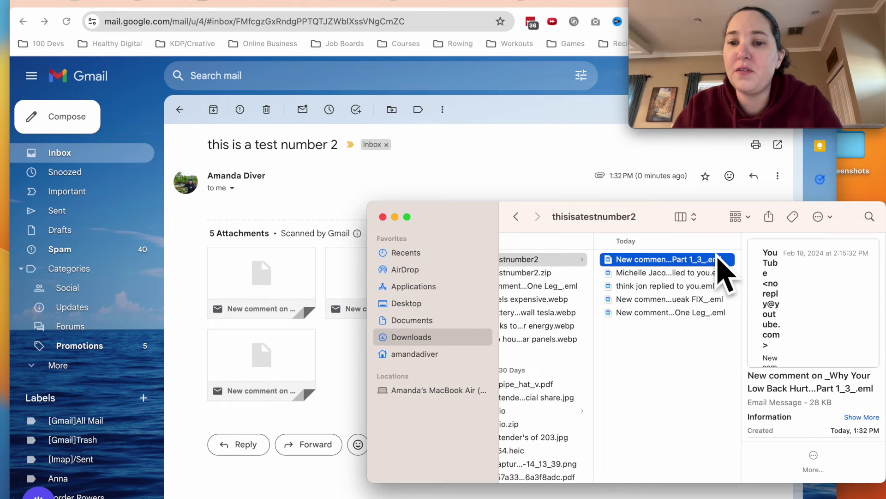
double_click(696, 262)
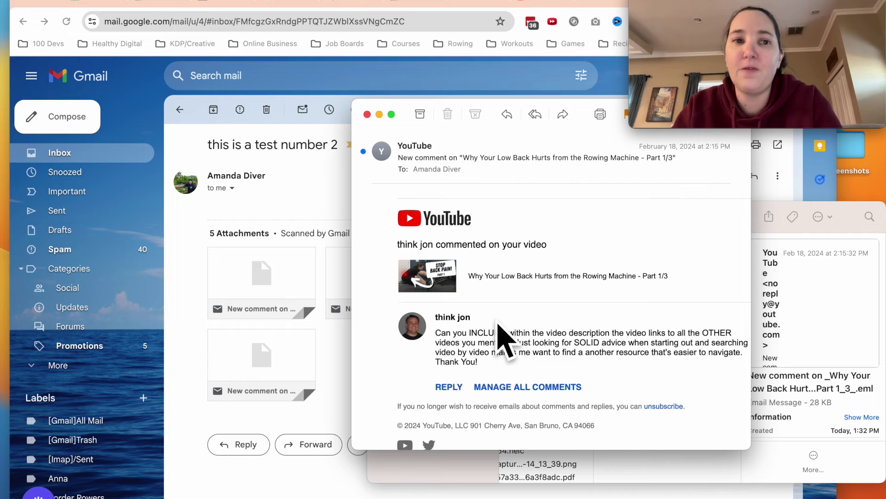
click(368, 115)
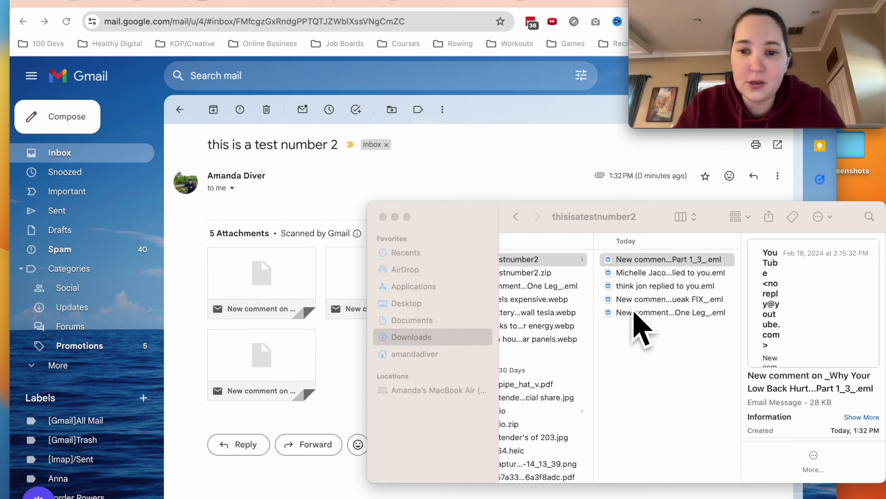
Step: Open the print preview for 'this is a test number 2', check the destinations, and cancel without printing
click(582, 194)
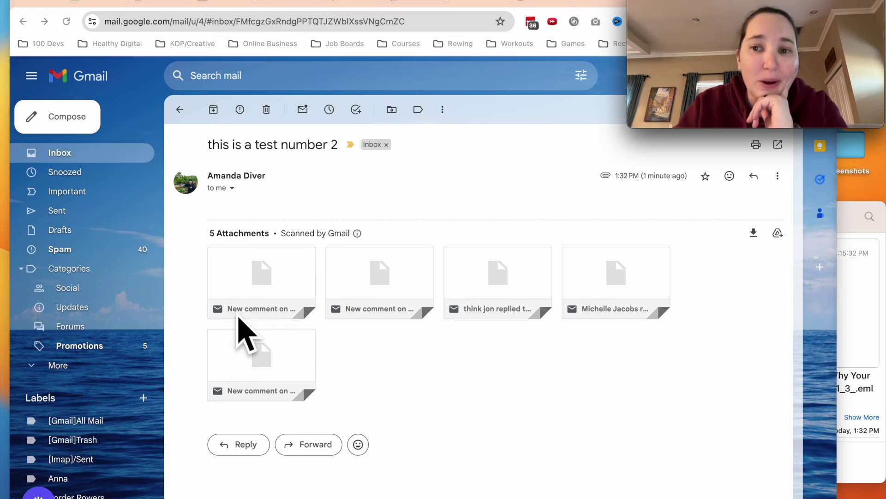
click(756, 145)
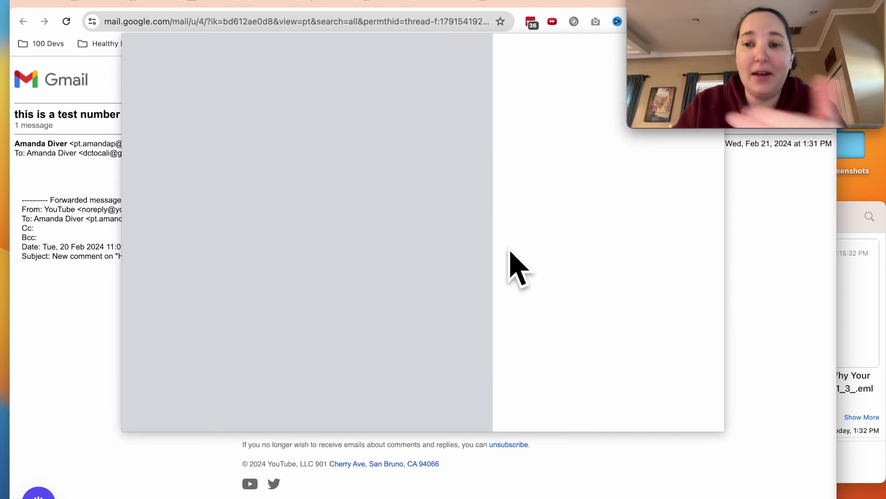
click(608, 92)
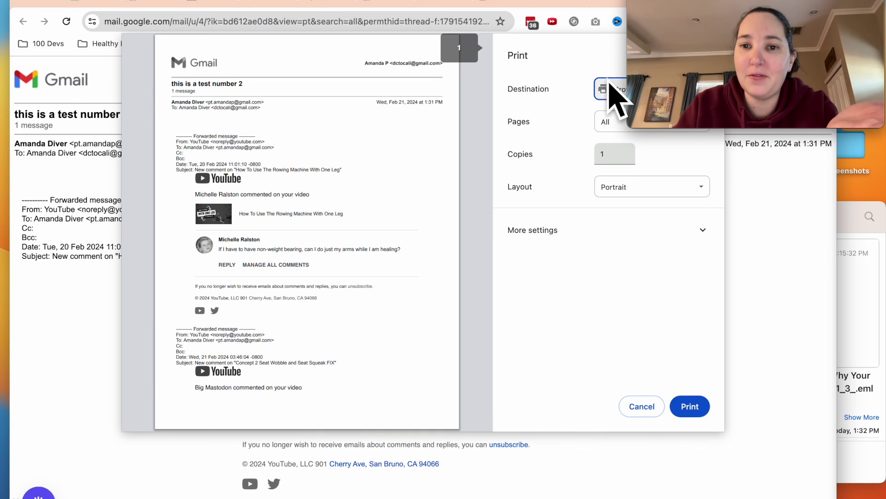
click(643, 420)
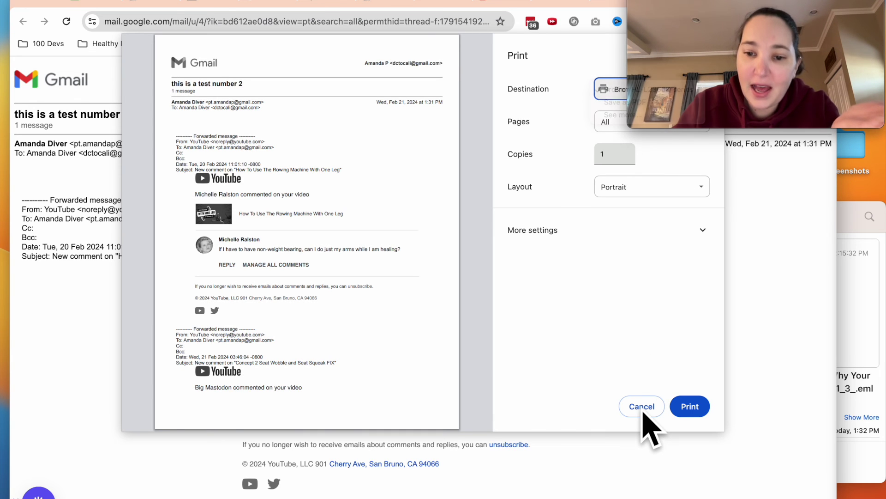
click(643, 412)
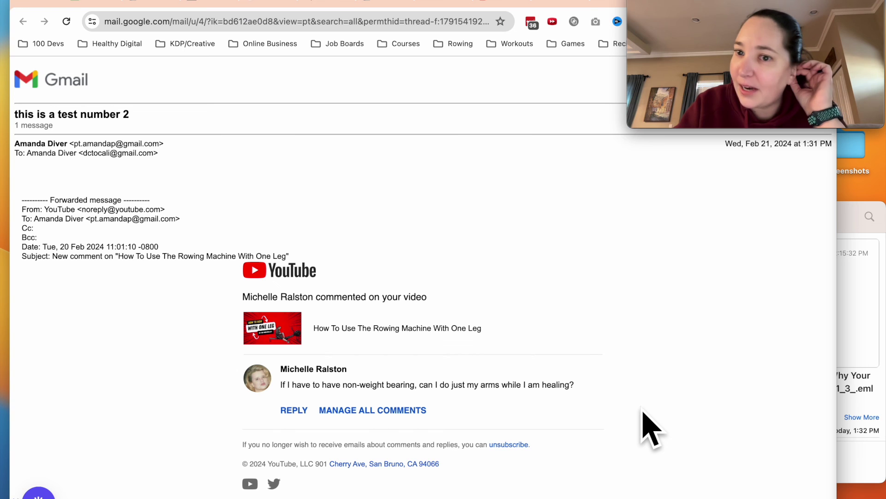